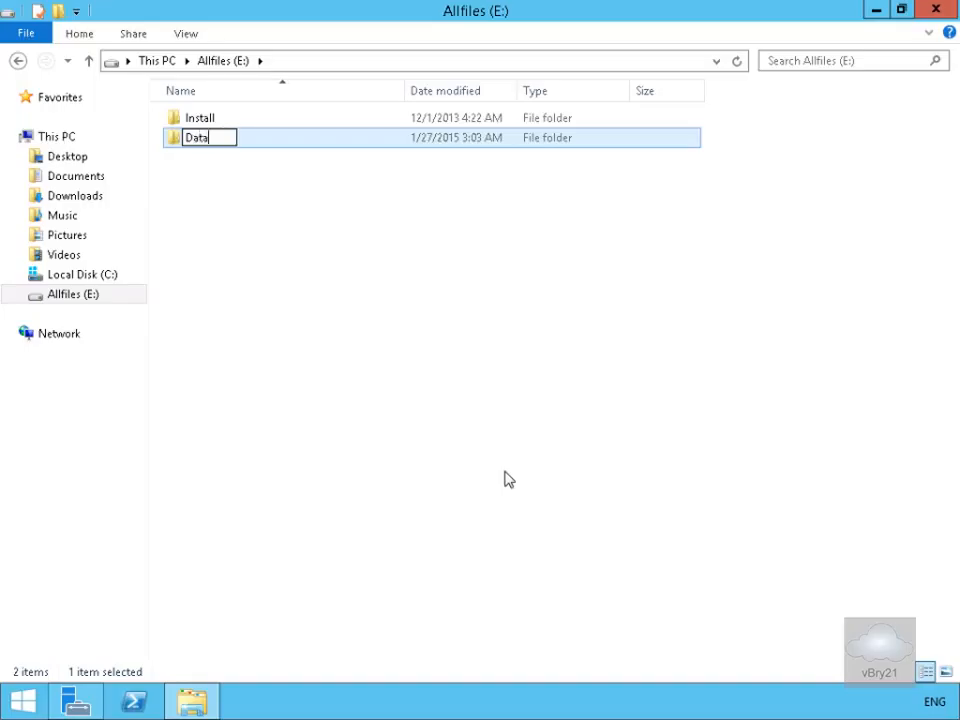
Name the new folder on drive E: Data and turn on sharing for it in its advanced sharing settings.
{"action": "key", "text": "Return"}
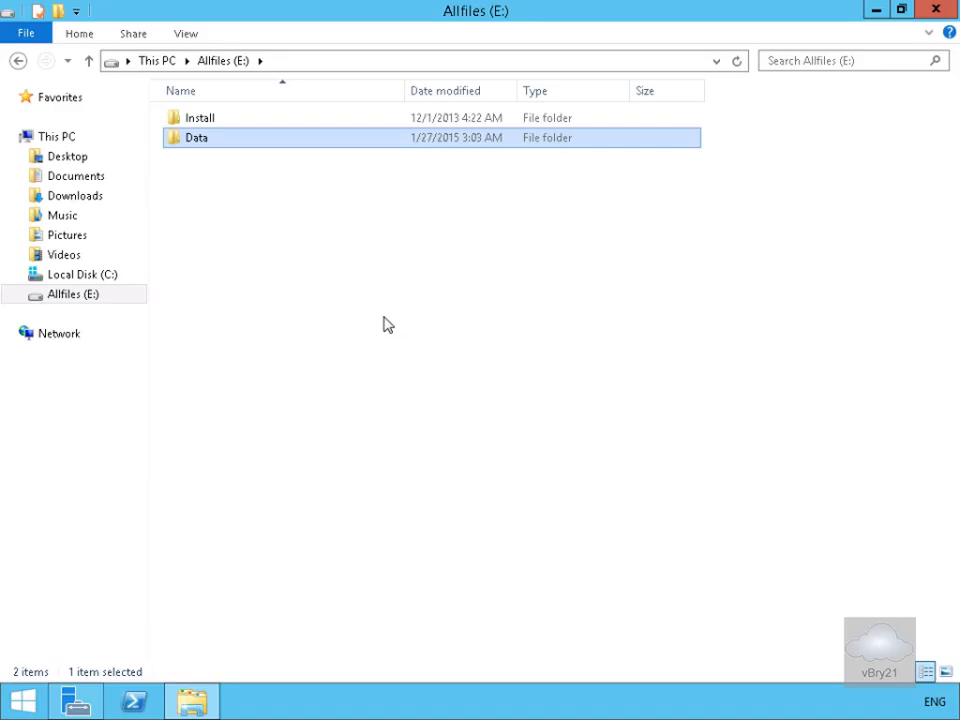
{"action": "right_click", "coordinate": [232, 147]}
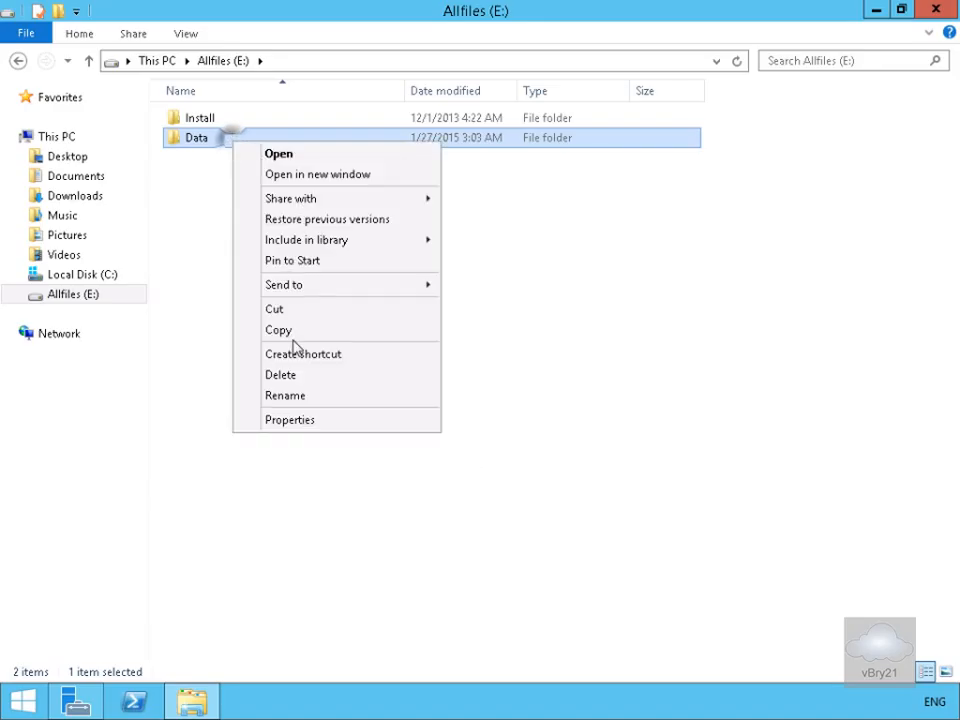
{"action": "left_click", "coordinate": [307, 424]}
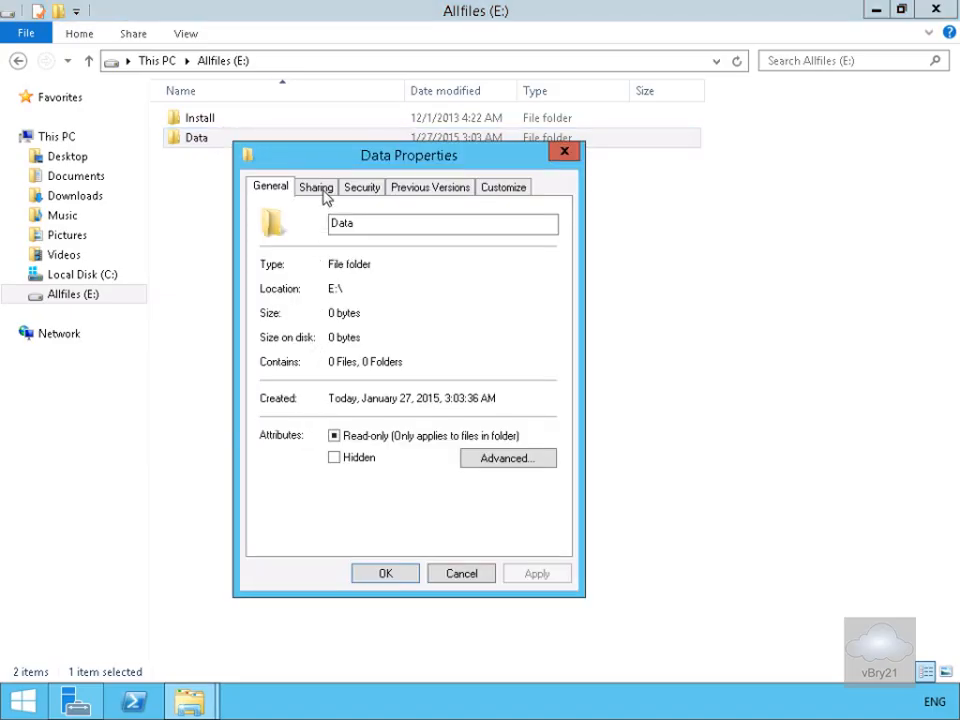
{"action": "left_click", "coordinate": [318, 188]}
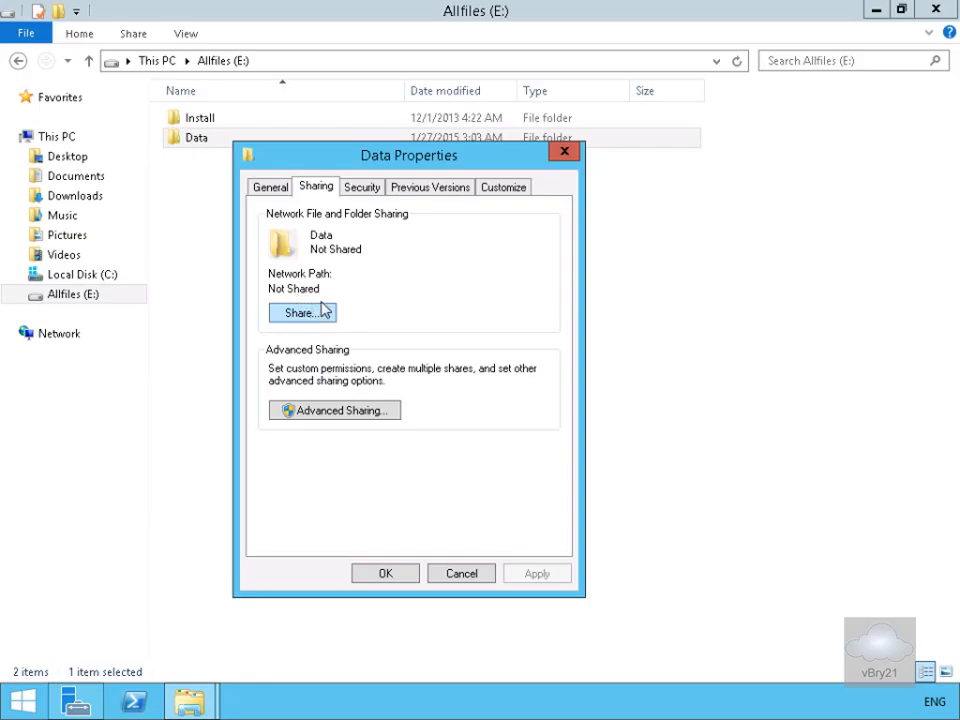
{"action": "left_click", "coordinate": [352, 414]}
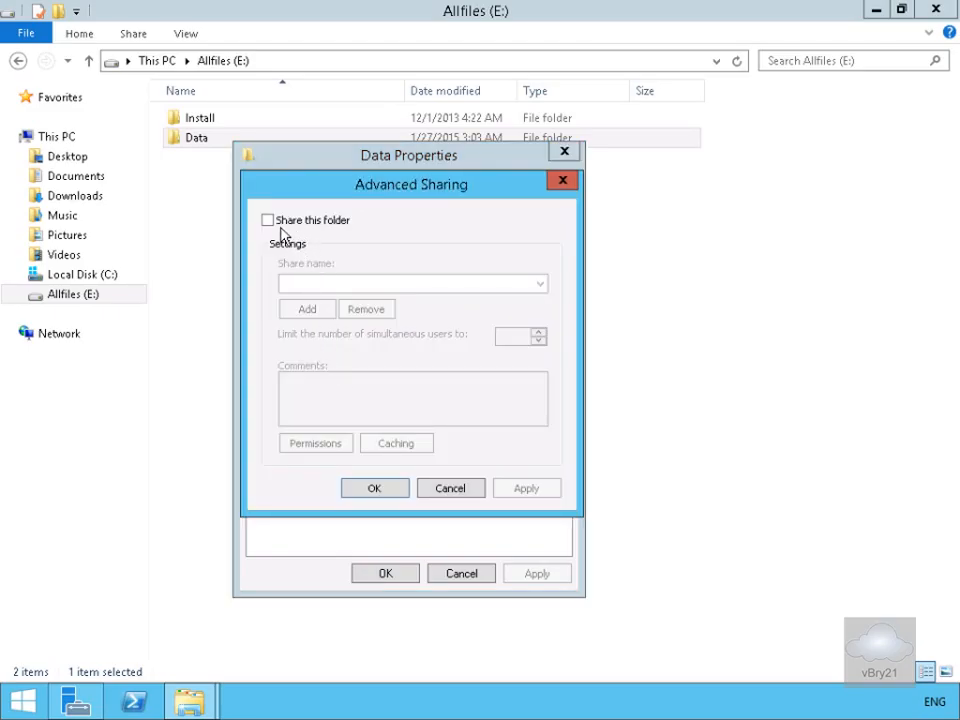
{"action": "left_click", "coordinate": [268, 220]}
Add the Authenticated Users group to the share permissions of the Data folder.
{"action": "left_click", "coordinate": [334, 443]}
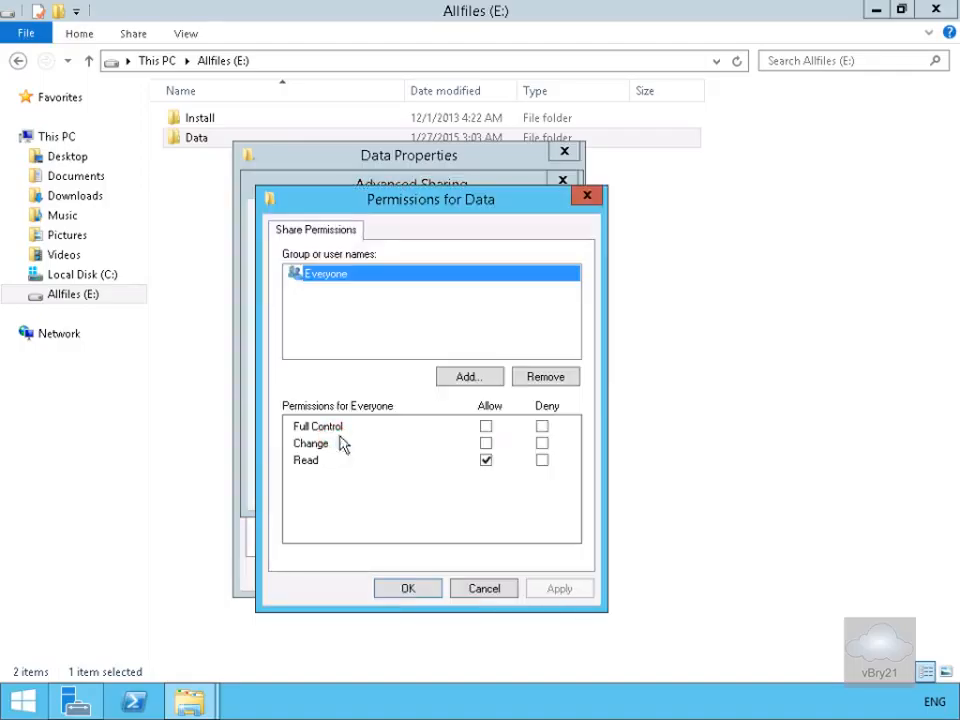
{"action": "left_click", "coordinate": [450, 378]}
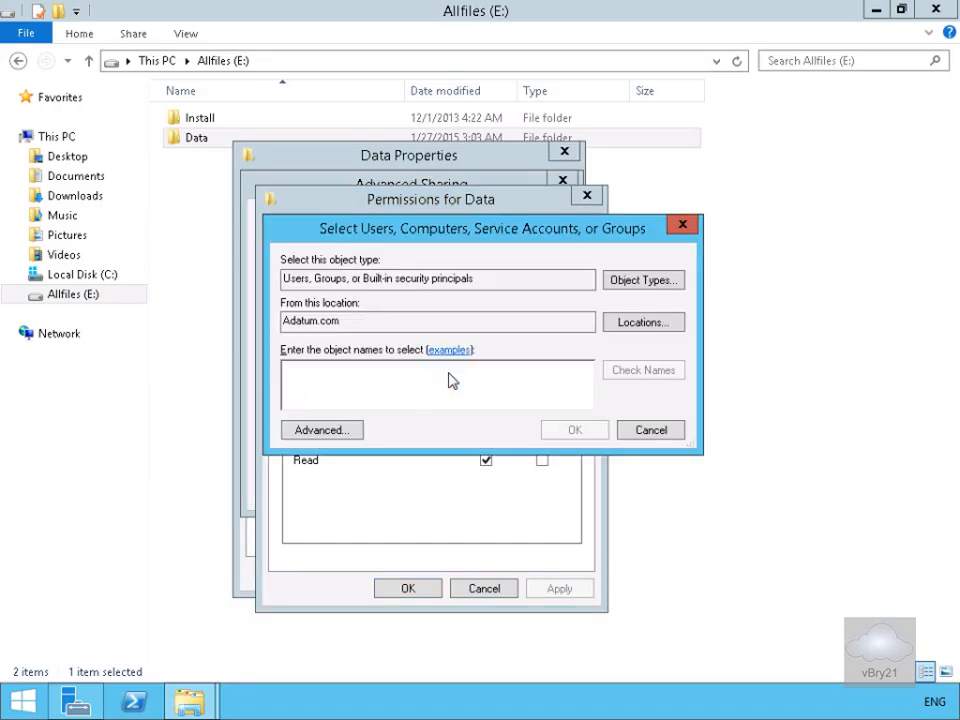
{"action": "type", "text": "auth"}
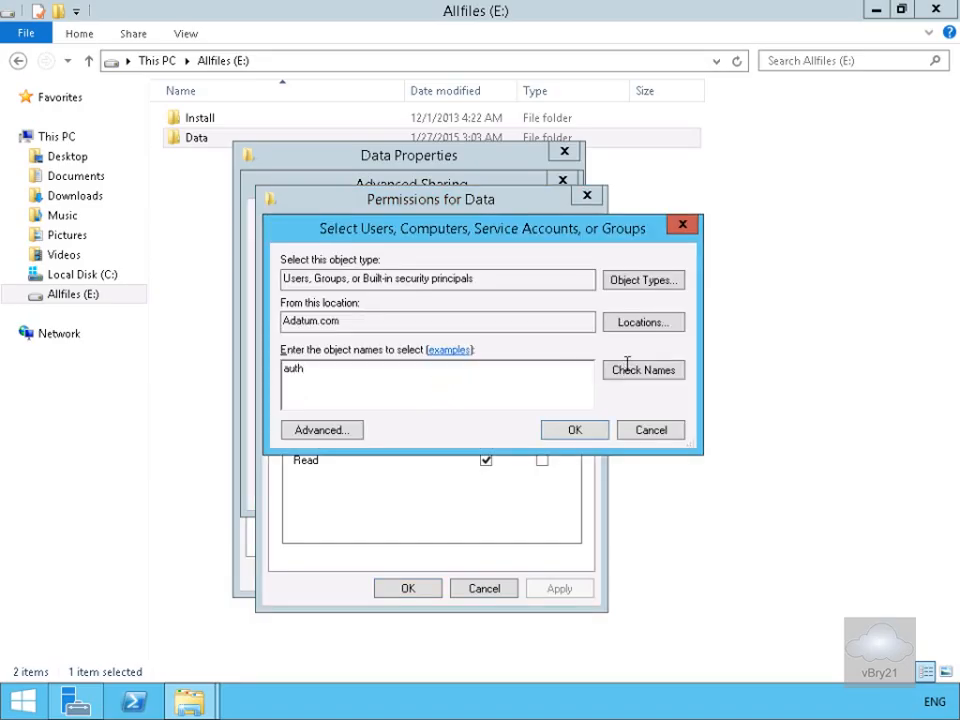
{"action": "left_click", "coordinate": [634, 378]}
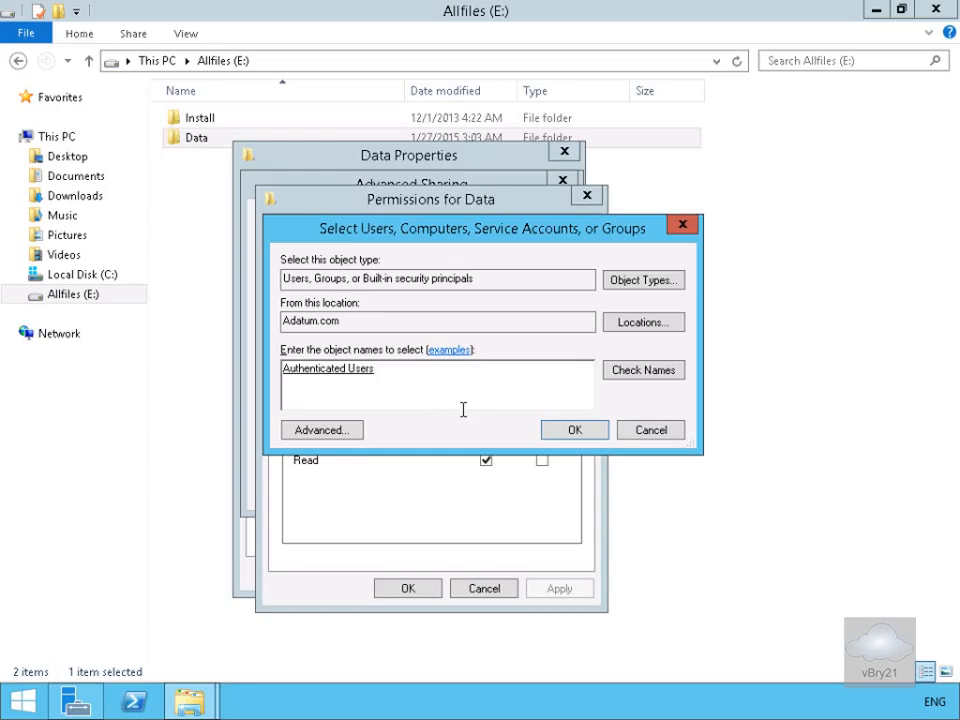
{"action": "left_click", "coordinate": [548, 432]}
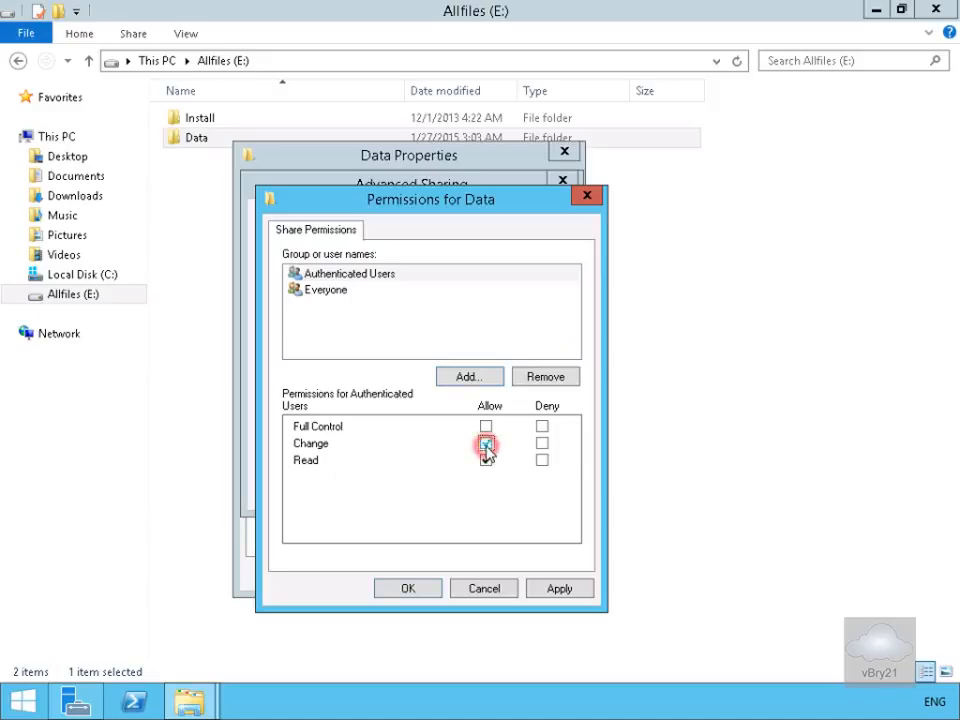
Allow Authenticated Users the Change permission on the share and save the Data folder's sharing properties.
{"action": "left_click", "coordinate": [486, 444]}
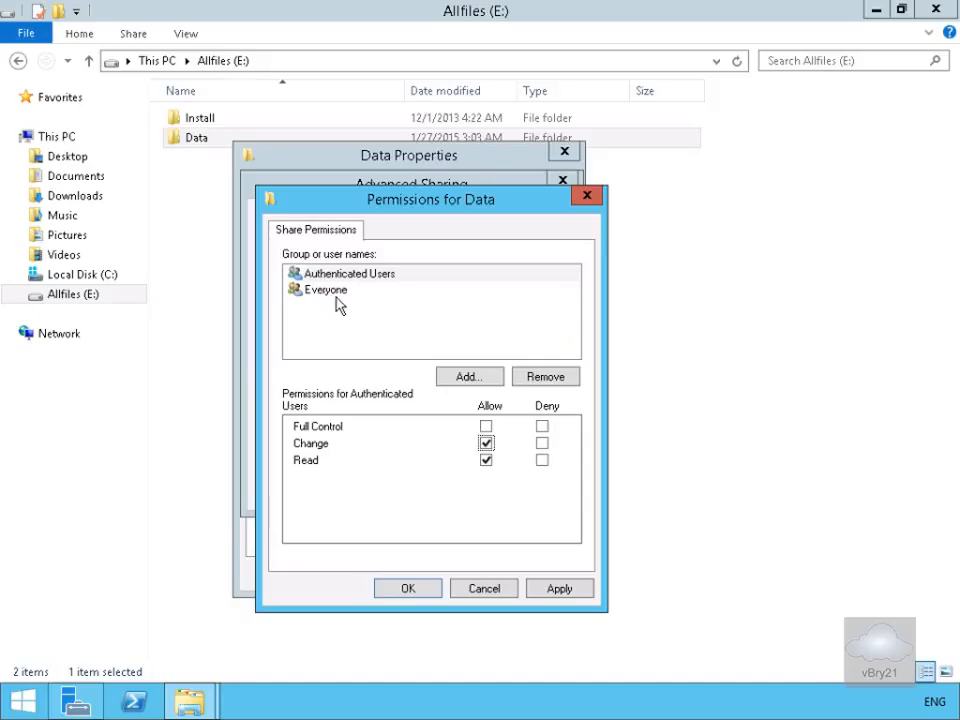
{"action": "left_click", "coordinate": [406, 589]}
{"action": "left_click", "coordinate": [372, 489]}
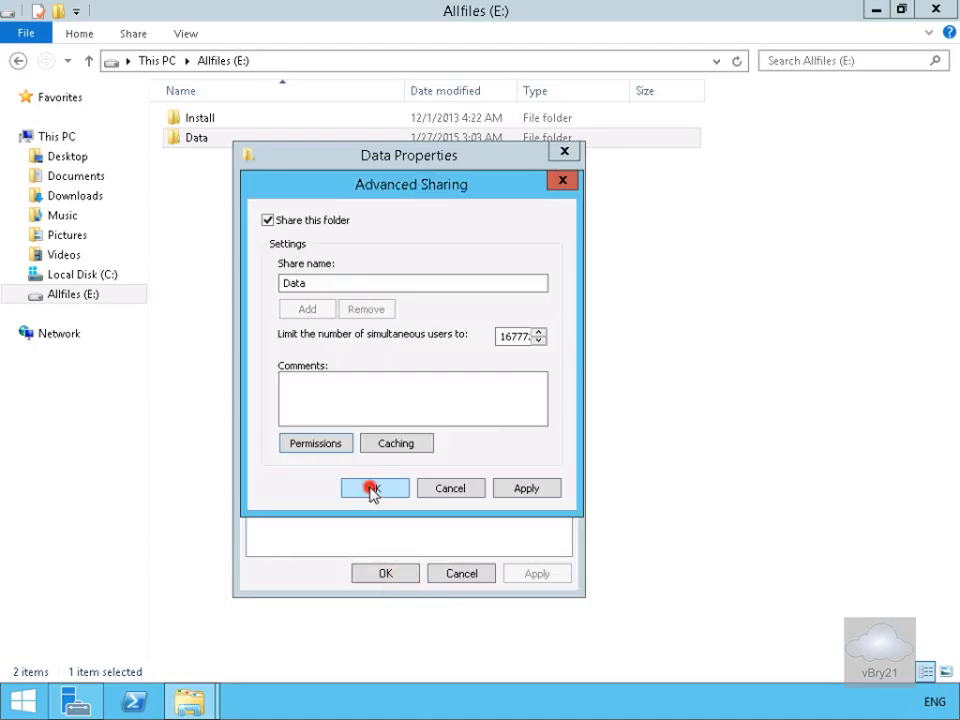
{"action": "left_click", "coordinate": [393, 574]}
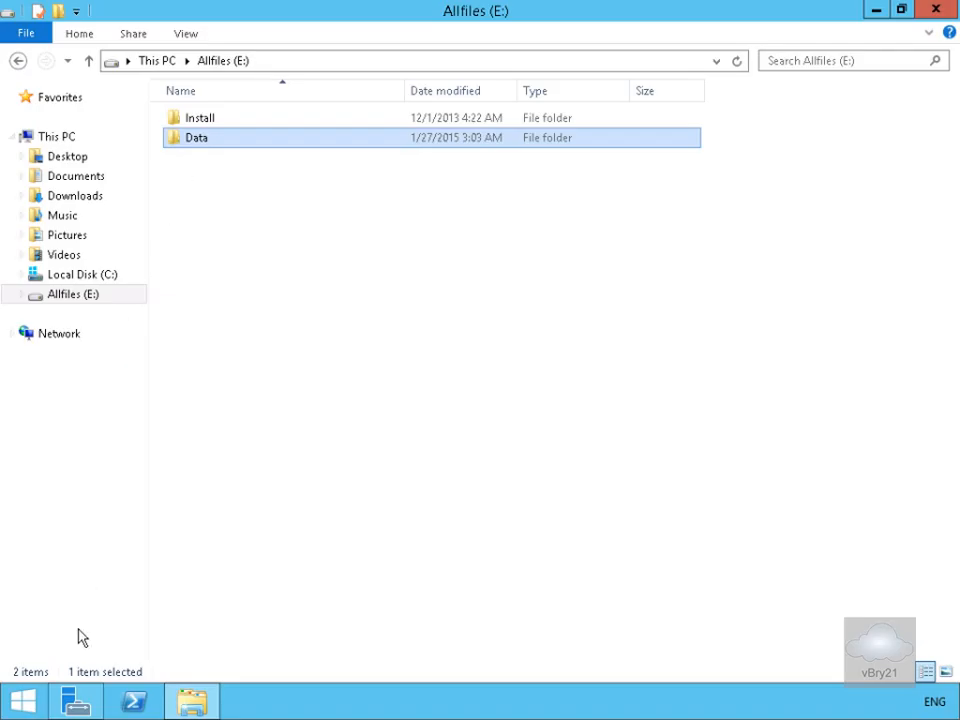
Switch to Server Manager and show the Shares page of File and Storage Services.
{"action": "left_click", "coordinate": [72, 700]}
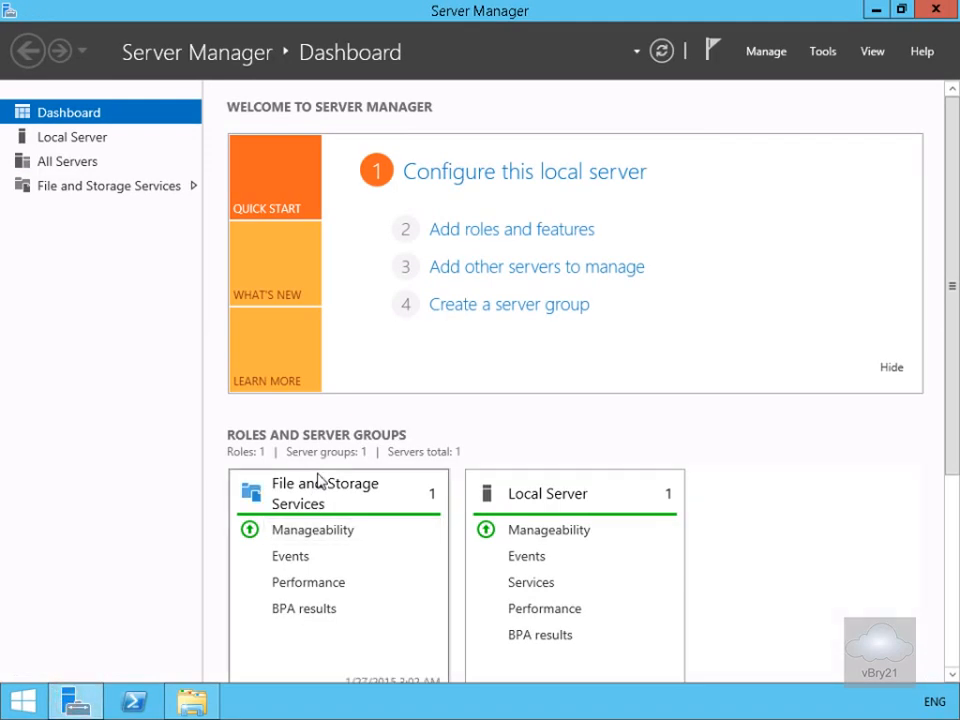
{"action": "left_click", "coordinate": [119, 193]}
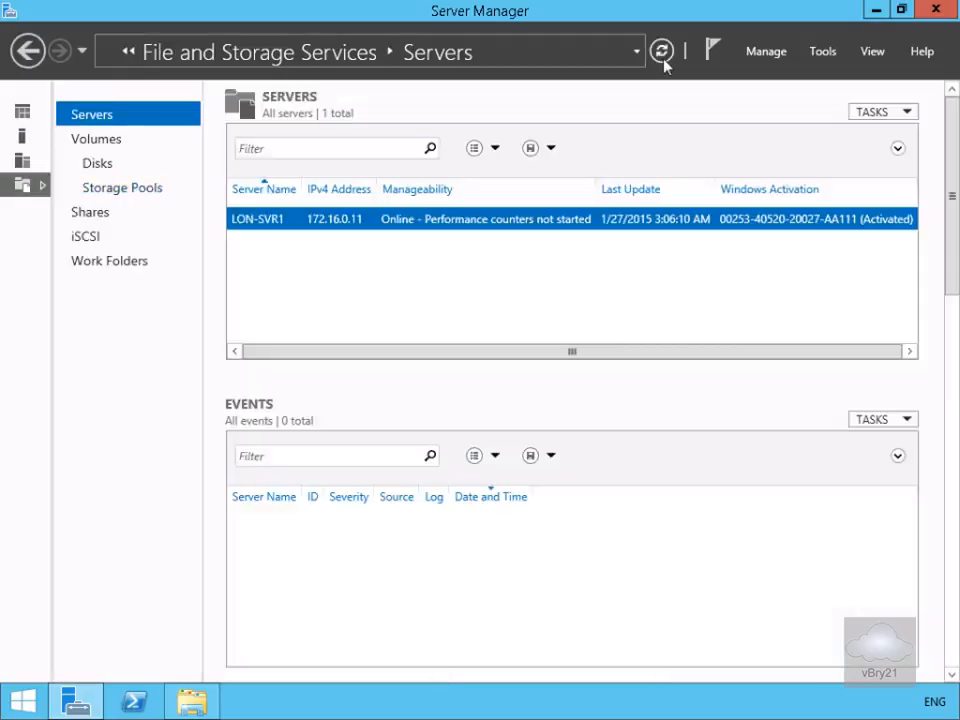
{"action": "left_click", "coordinate": [108, 220]}
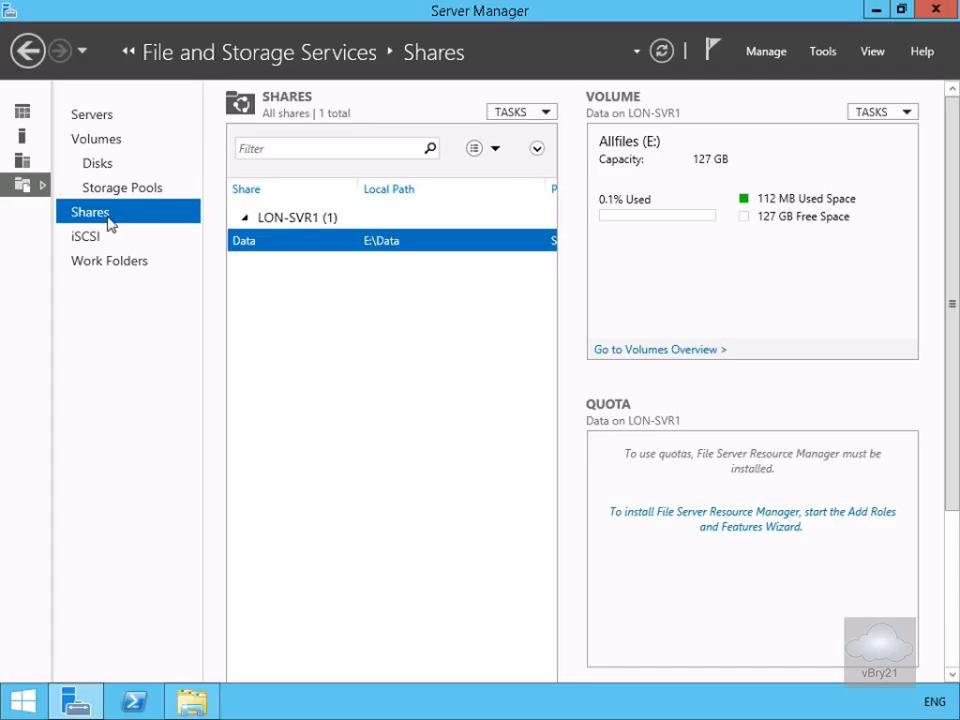
Enable access-based enumeration in the Data share's settings, save the properties and close Server Manager.
{"action": "left_click", "coordinate": [293, 246]}
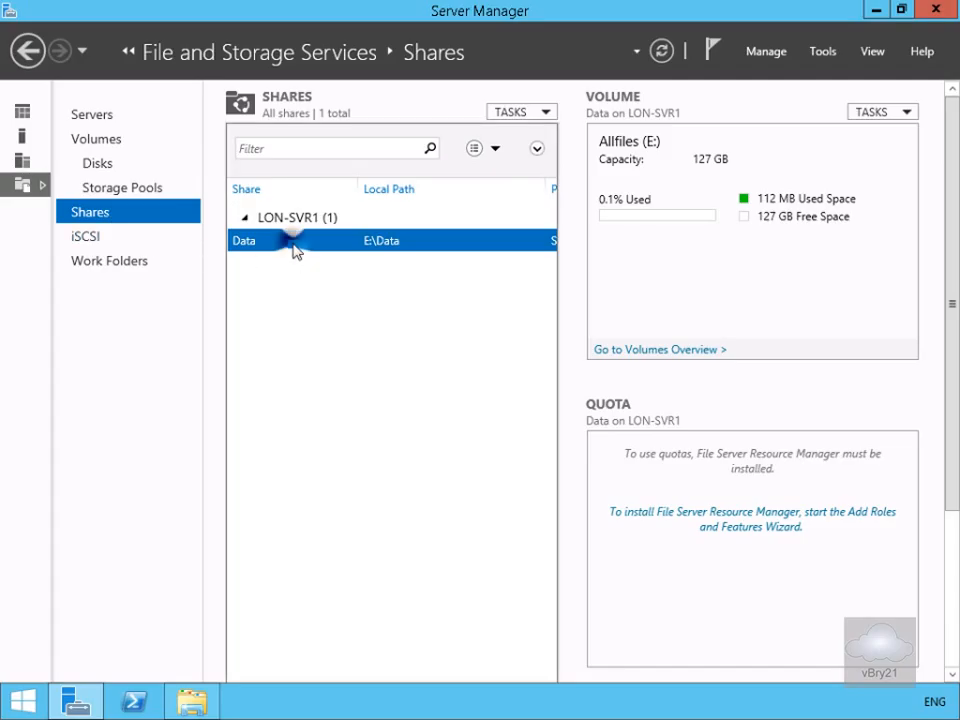
{"action": "right_click", "coordinate": [293, 249]}
{"action": "left_click", "coordinate": [350, 304]}
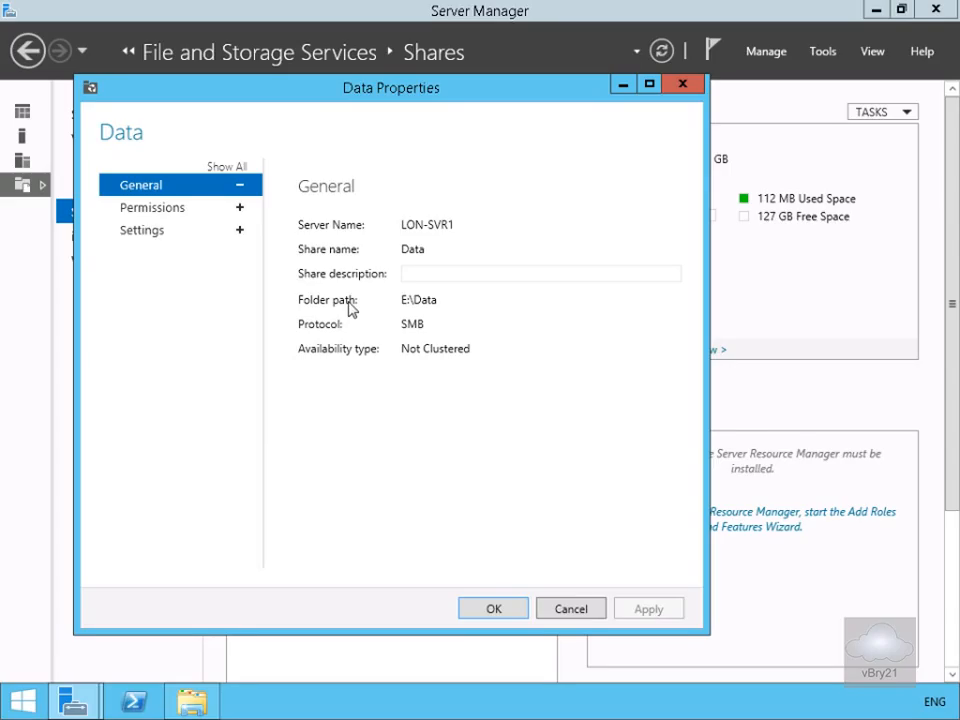
{"action": "left_click", "coordinate": [161, 234]}
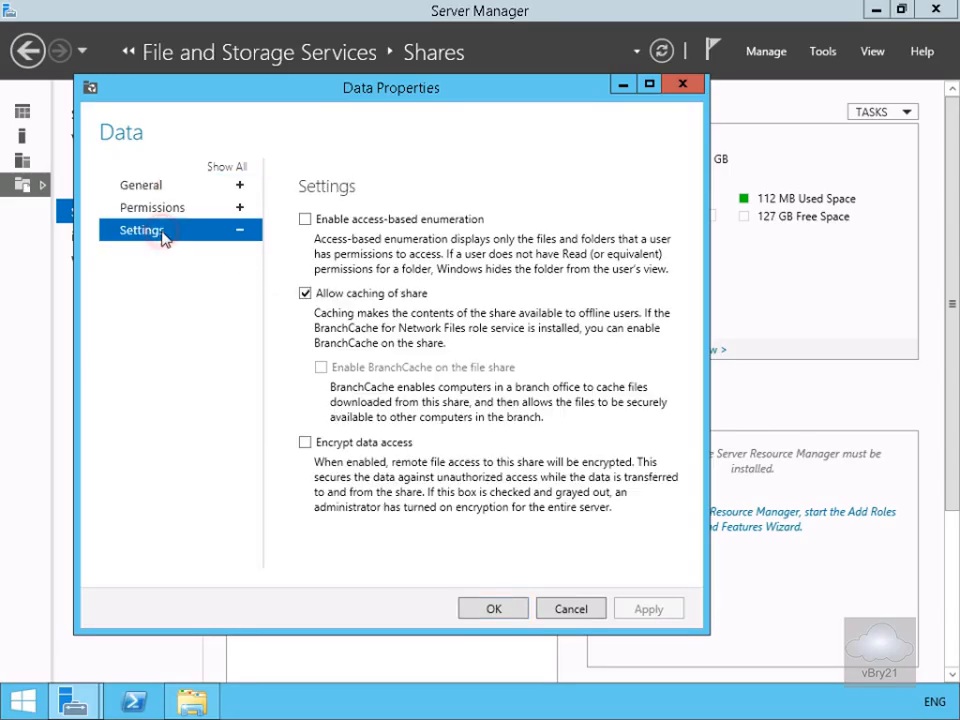
{"action": "left_click", "coordinate": [305, 220]}
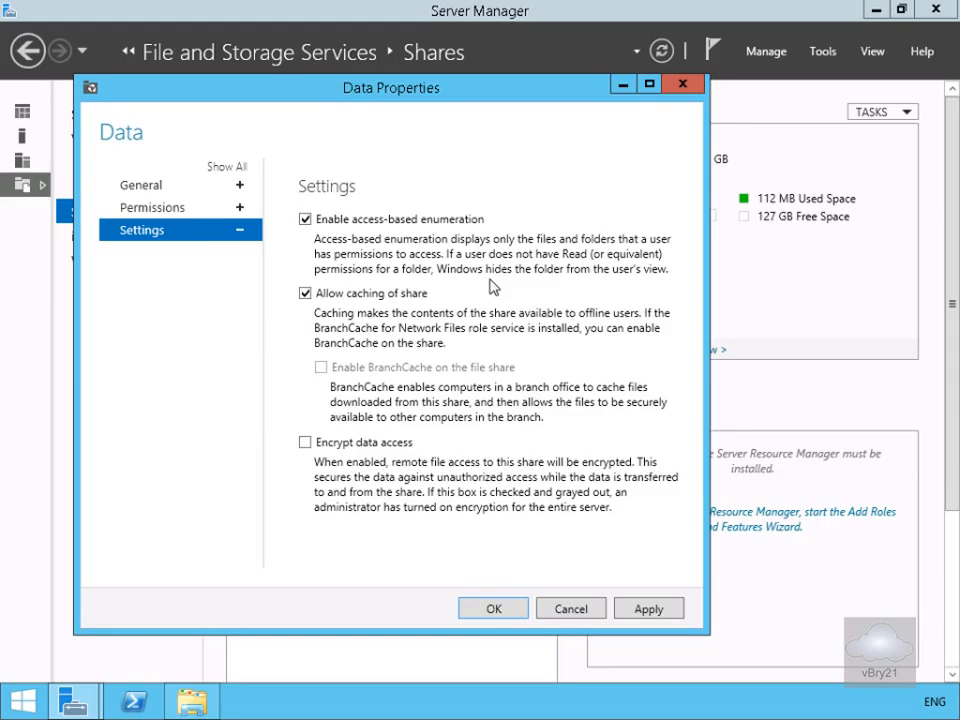
{"action": "left_click", "coordinate": [490, 610]}
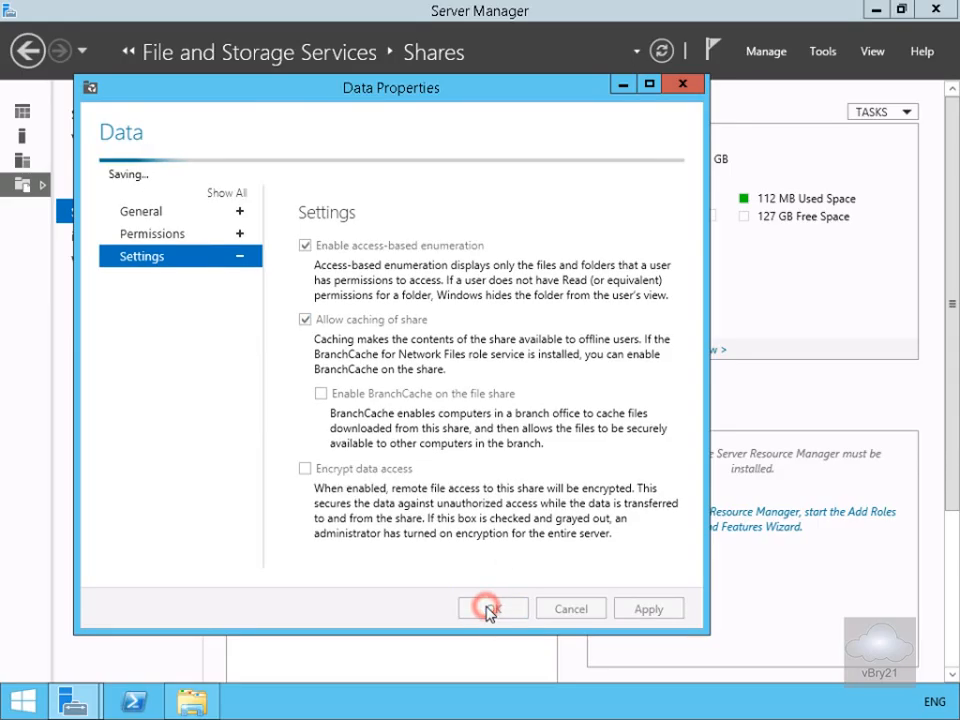
{"action": "left_click", "coordinate": [931, 11]}
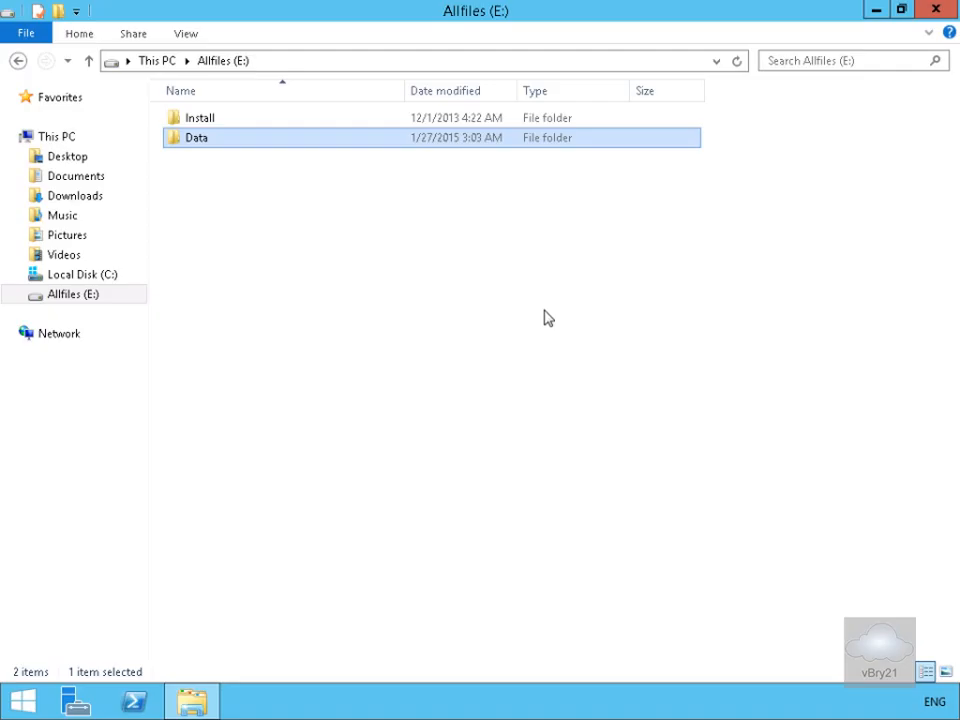
Set the Data share's caching so that no files or programs from the shared folder are available offline, and save the properties.
{"action": "right_click", "coordinate": [267, 143]}
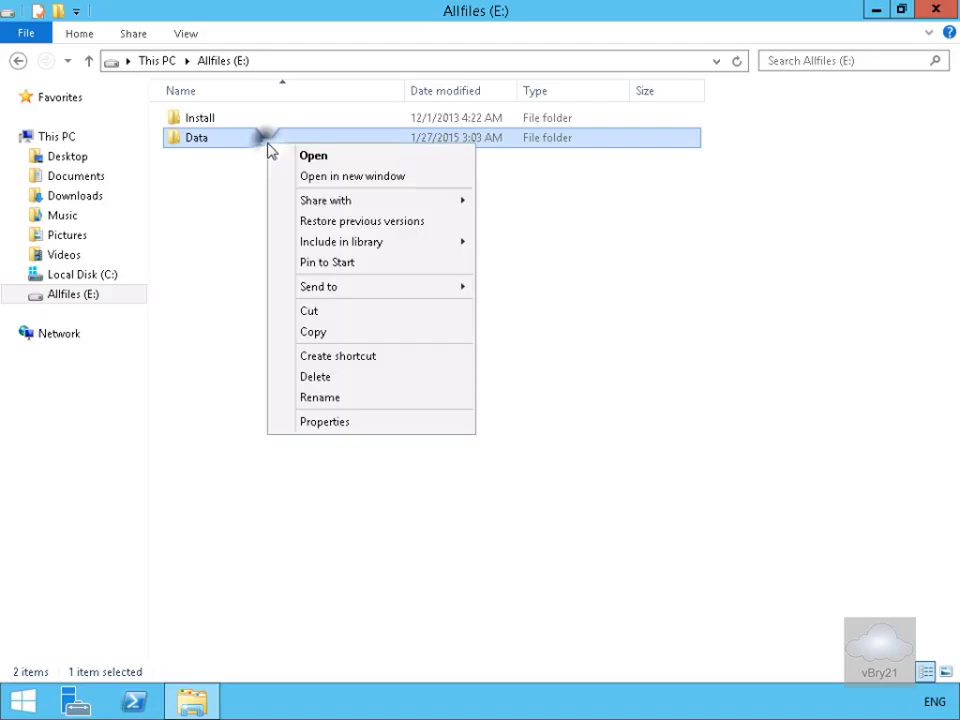
{"action": "left_click", "coordinate": [350, 424]}
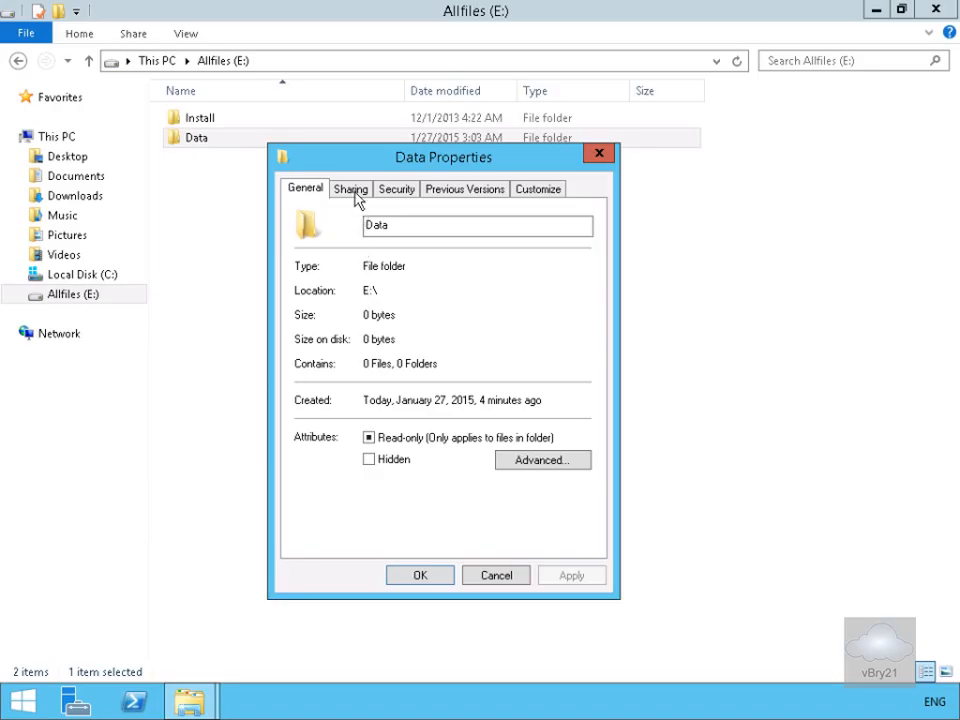
{"action": "left_click", "coordinate": [355, 195]}
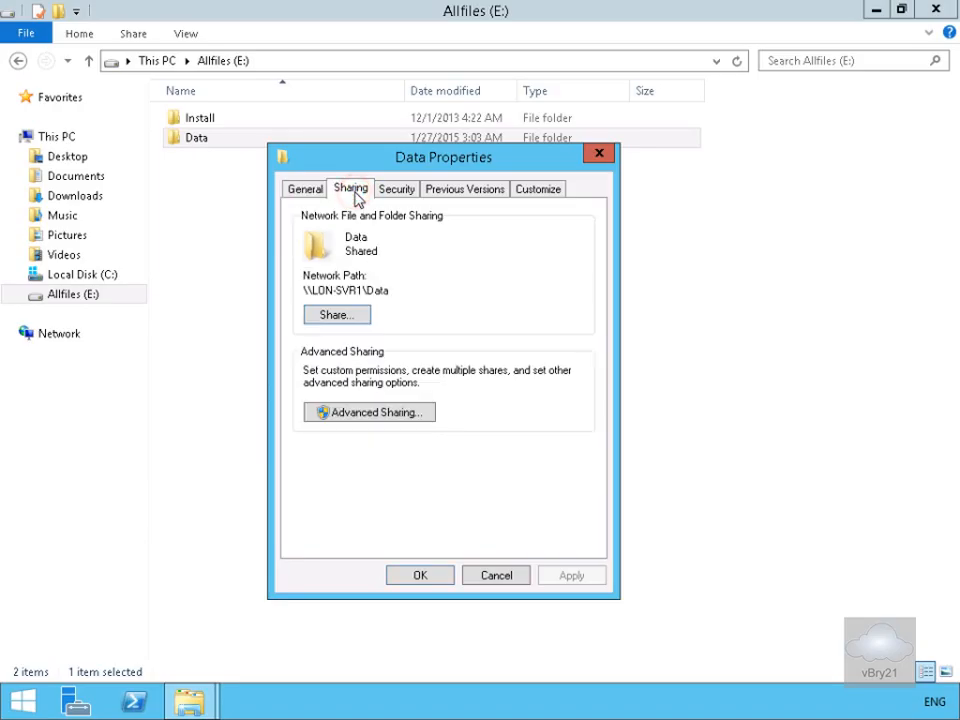
{"action": "left_click", "coordinate": [365, 414]}
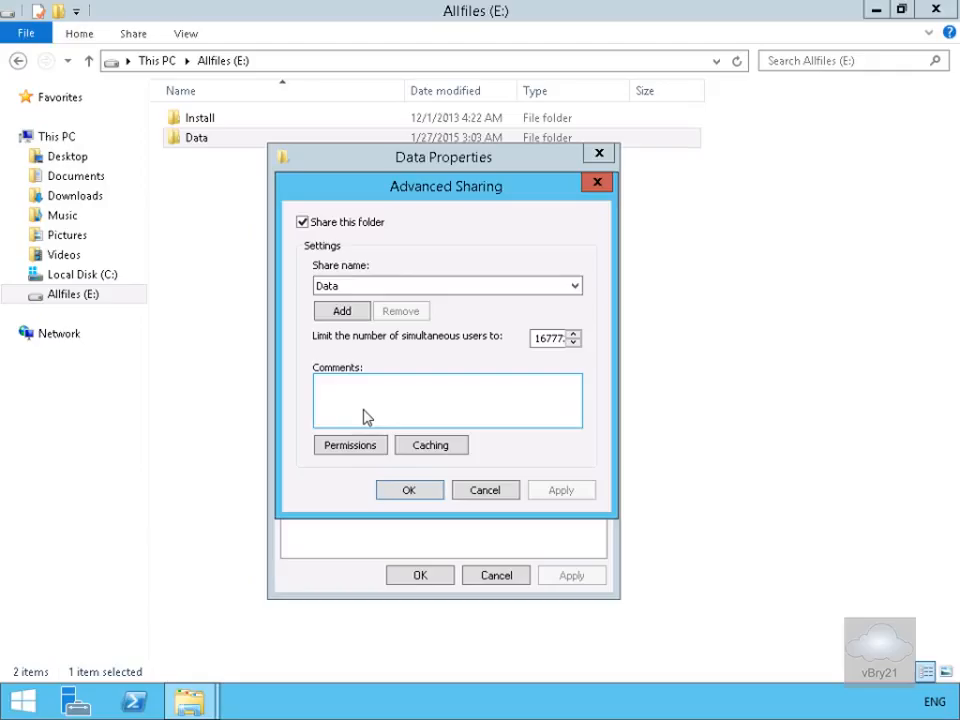
{"action": "left_click", "coordinate": [415, 446]}
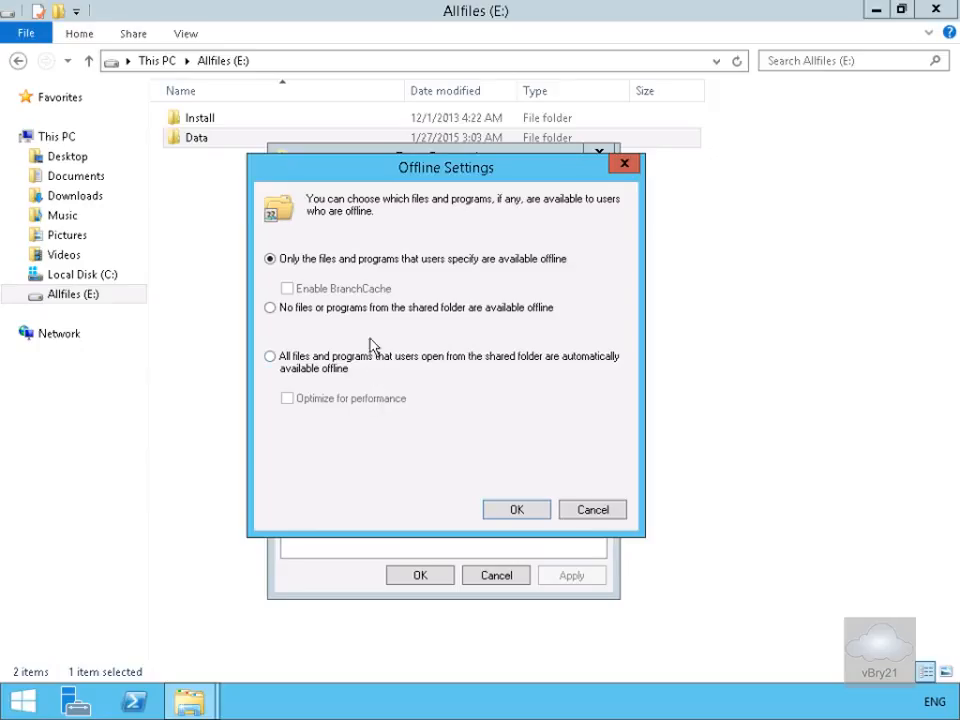
{"action": "left_click", "coordinate": [270, 308]}
{"action": "left_click", "coordinate": [512, 510]}
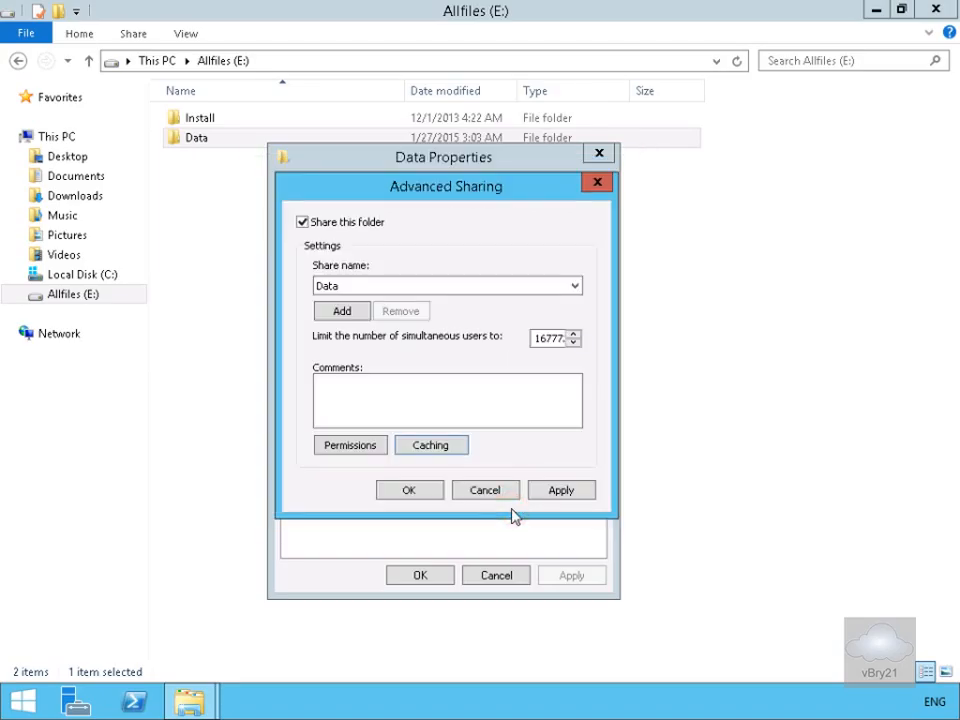
{"action": "left_click", "coordinate": [414, 492]}
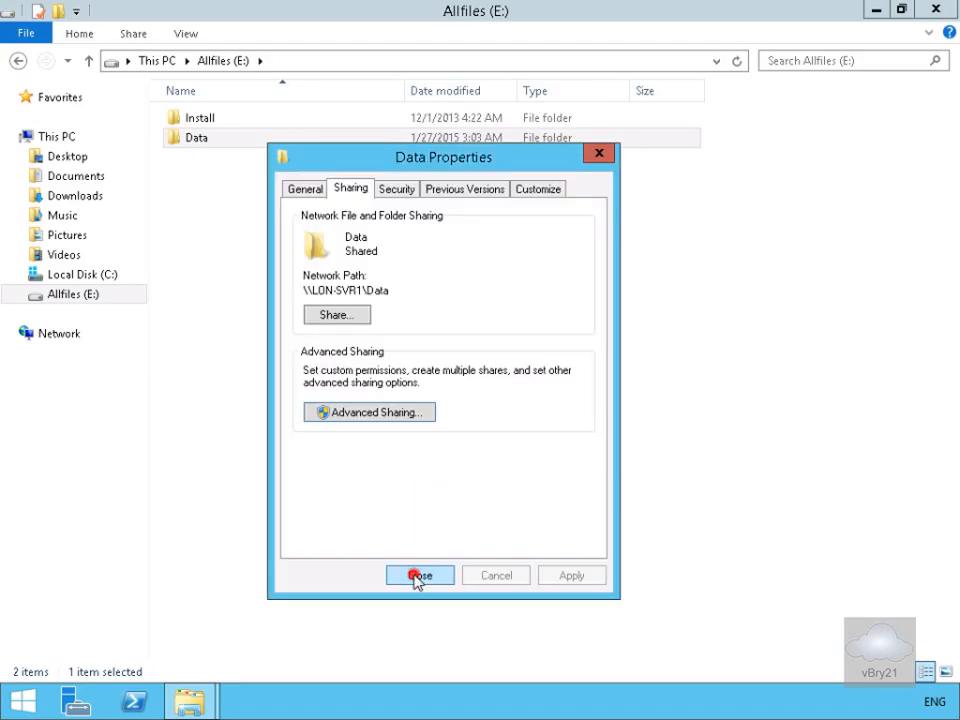
{"action": "left_click", "coordinate": [416, 576]}
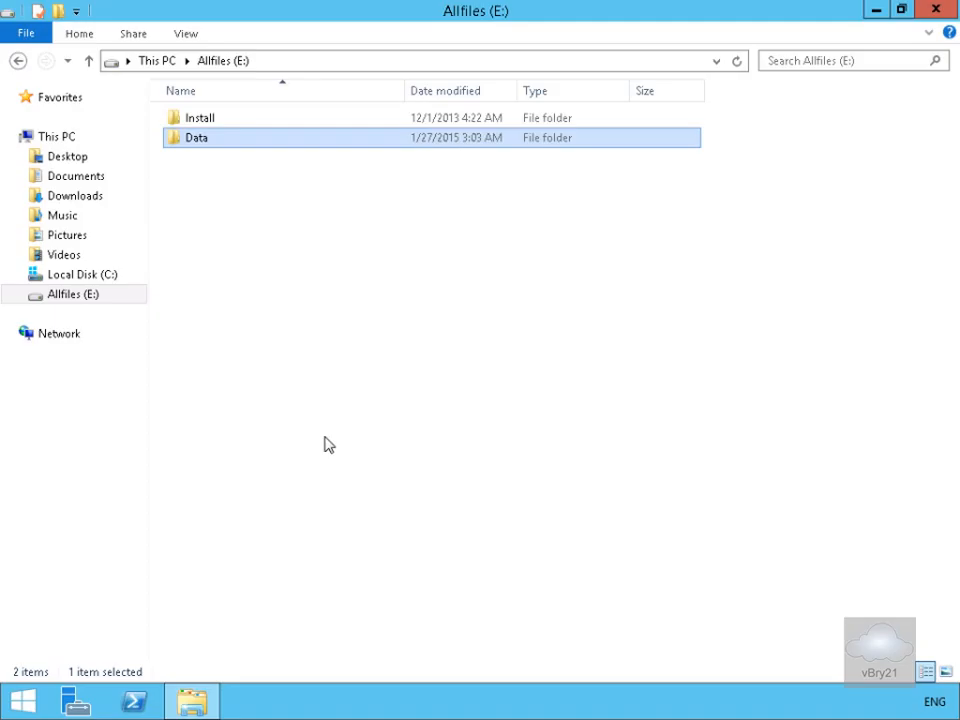